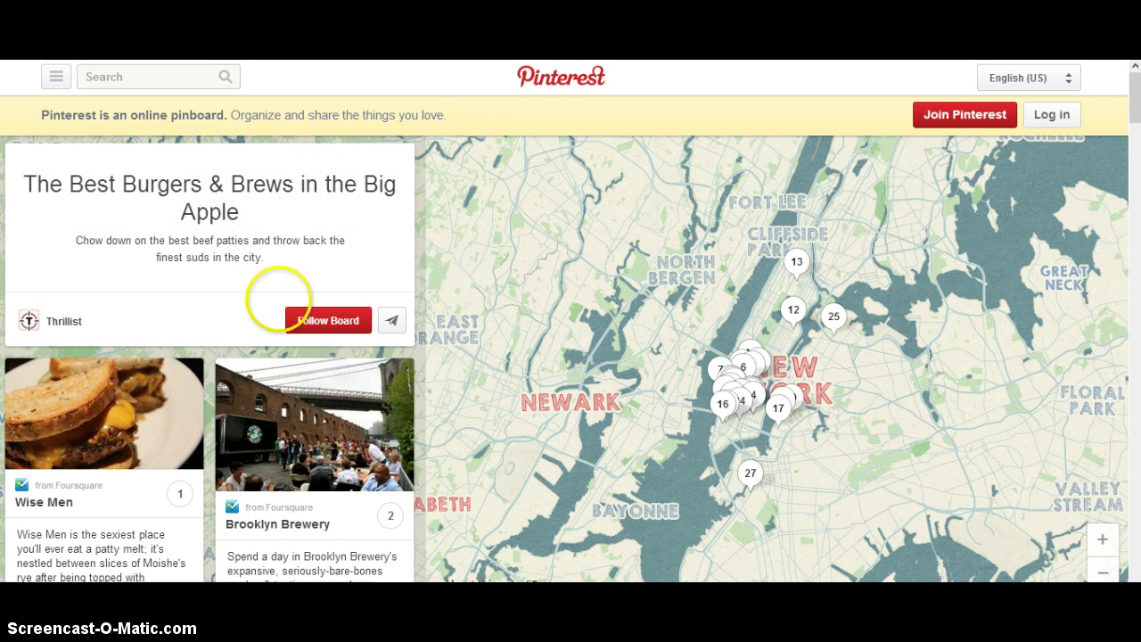
Open the Wise Men pin's place card and highlight its name, street address and phone number
mouse_move(377, 402)
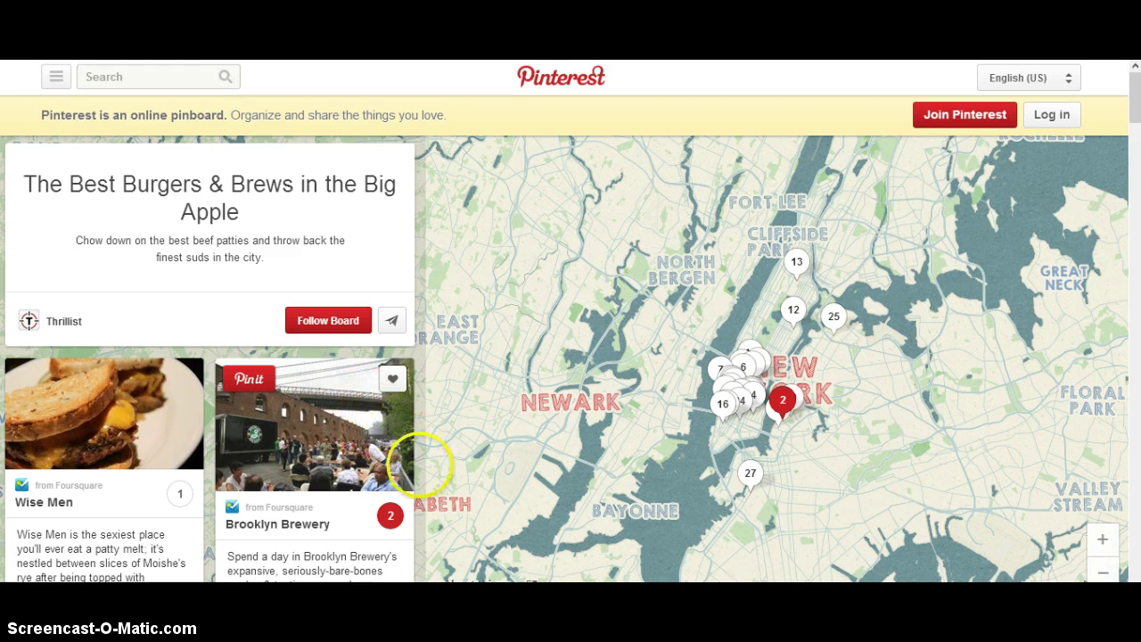
scroll(210, 357, "down", 10)
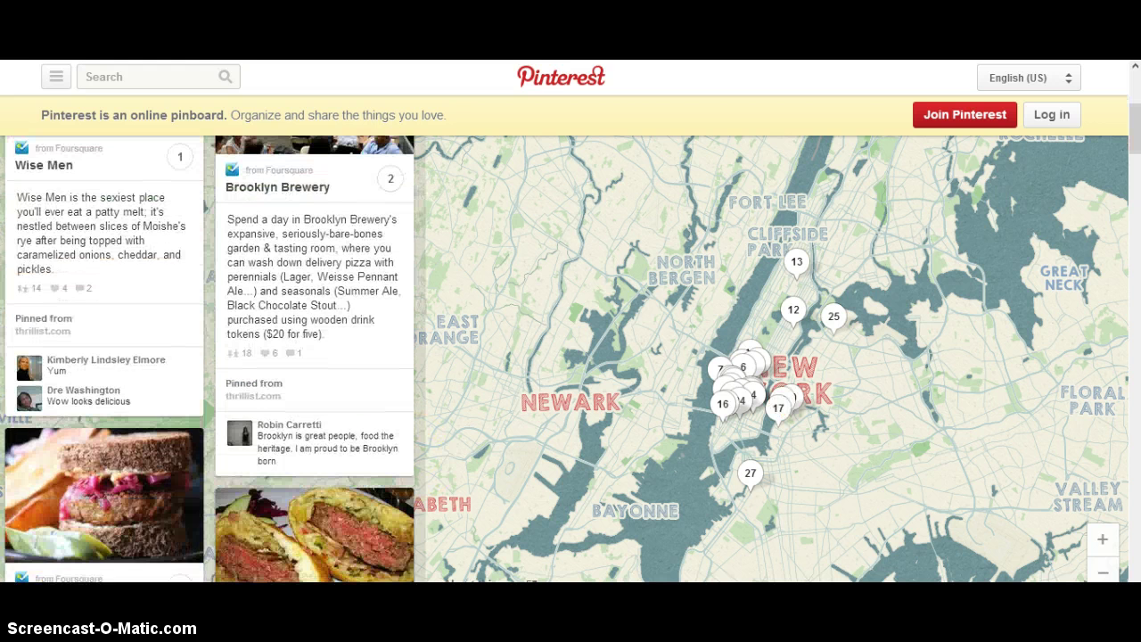
scroll(209, 356, "down", 10)
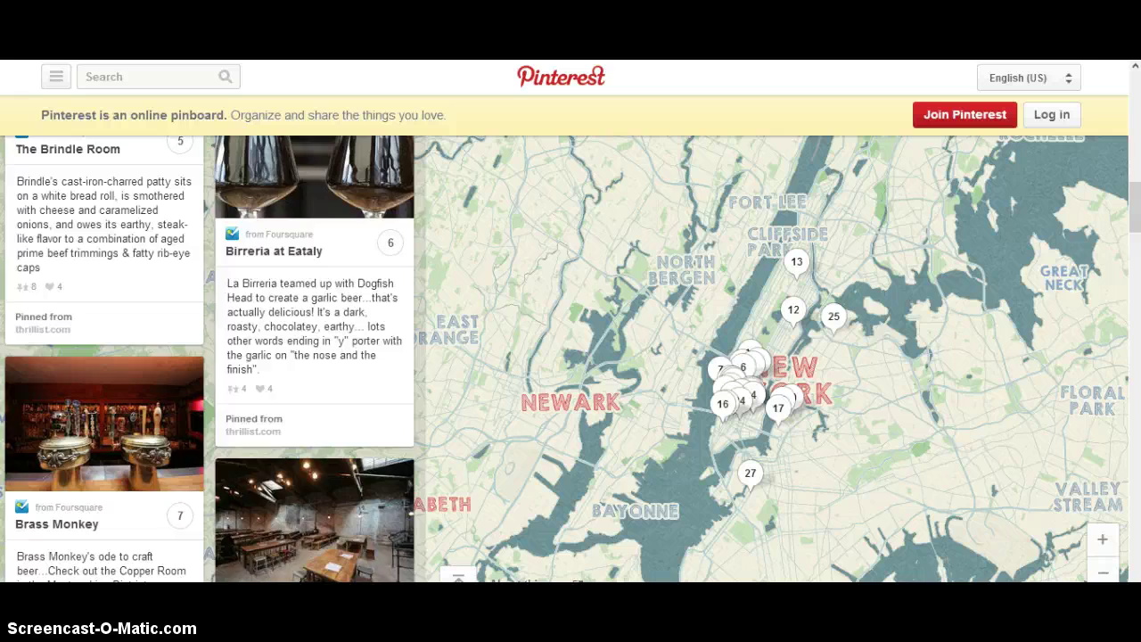
scroll(210, 357, "down", 5)
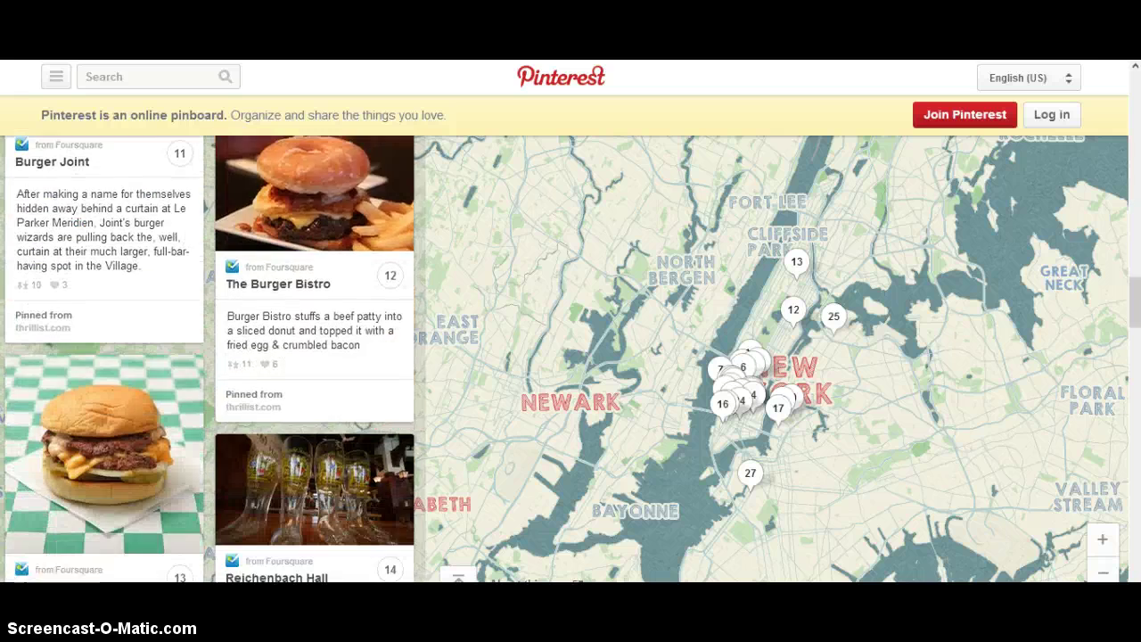
scroll(209, 357, "up", 10)
scroll(395, 224, "up", 8)
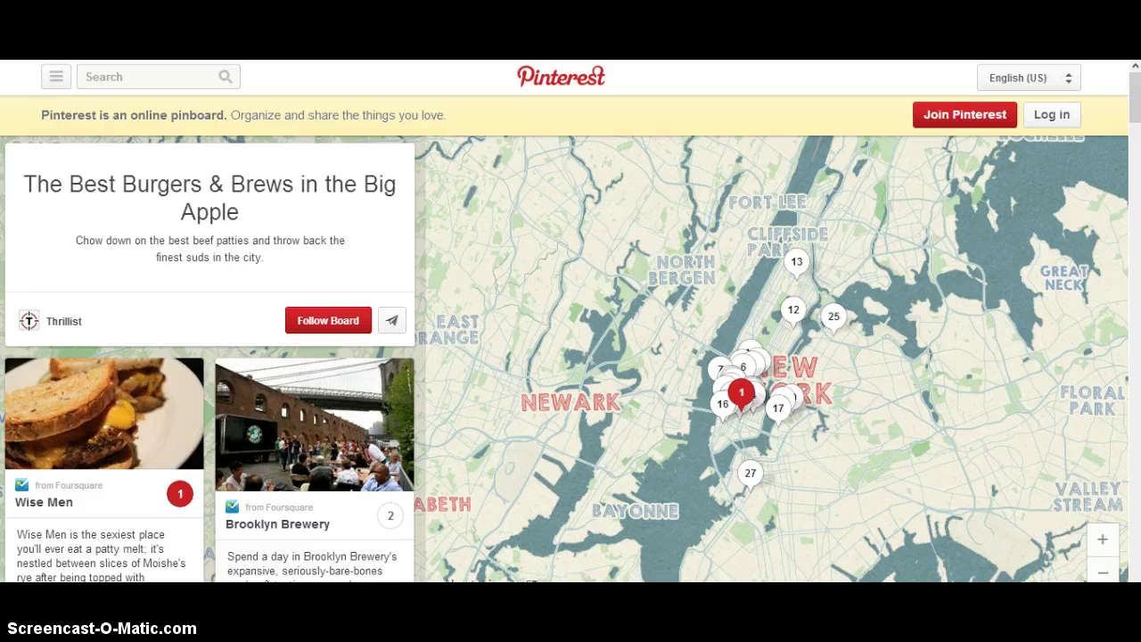
left_click(736, 397)
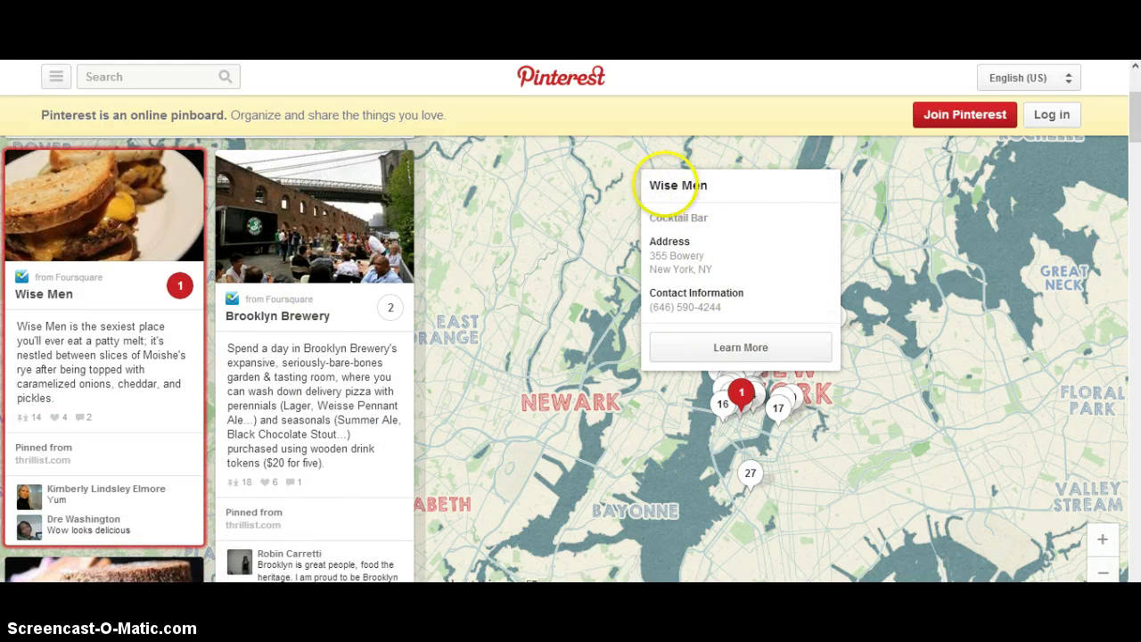
left_click_drag(657, 218, 708, 217)
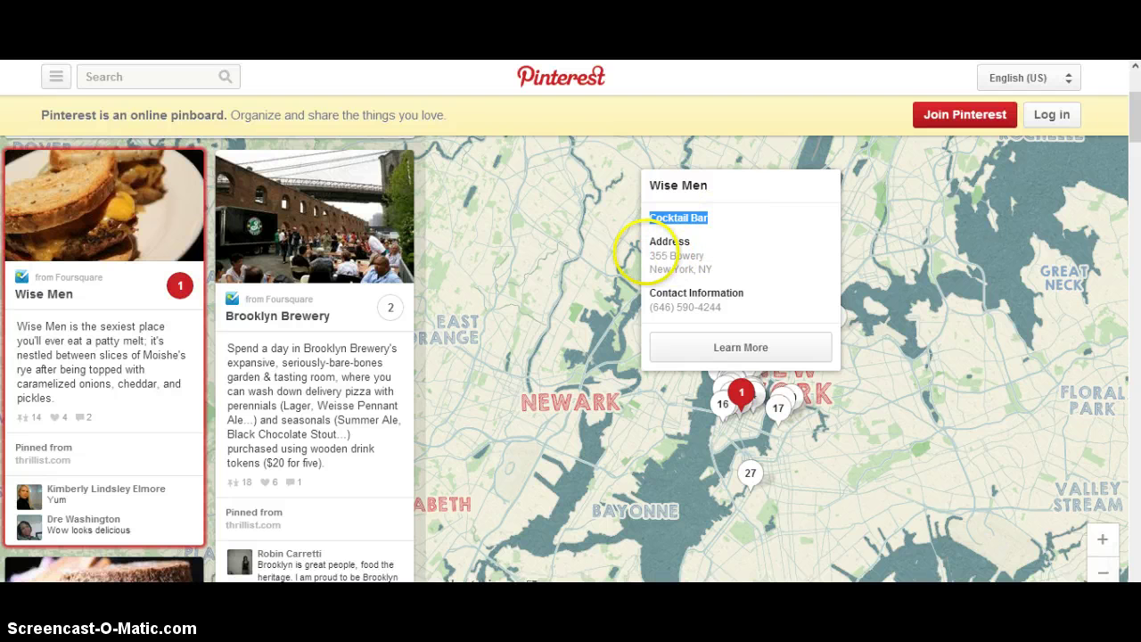
left_click_drag(650, 256, 709, 283)
left_click_drag(650, 306, 717, 307)
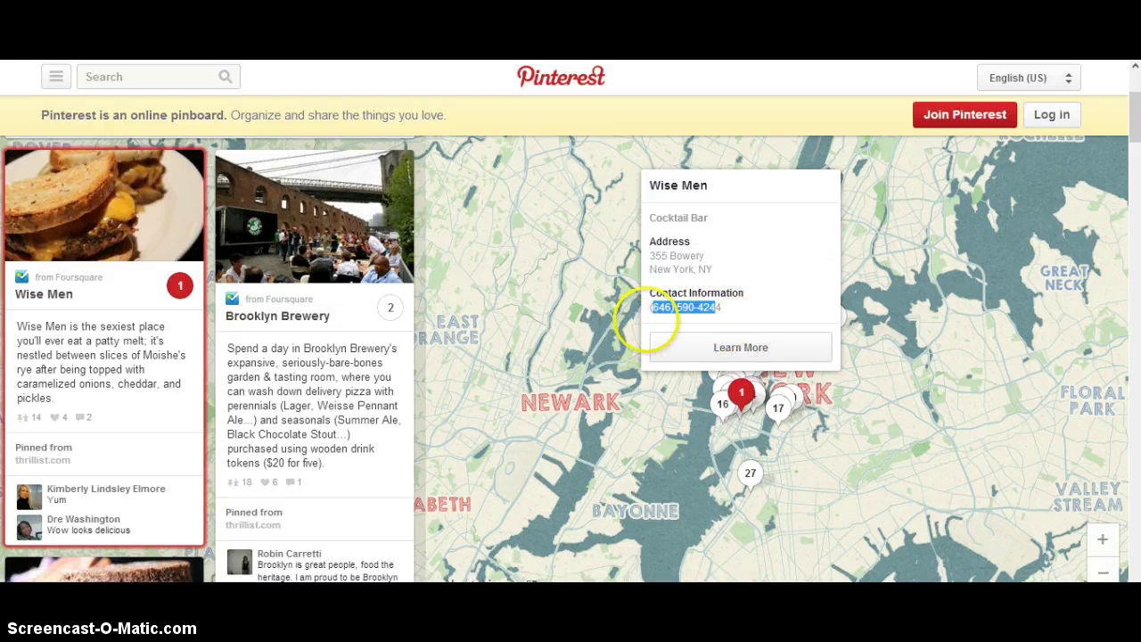
left_click(772, 289)
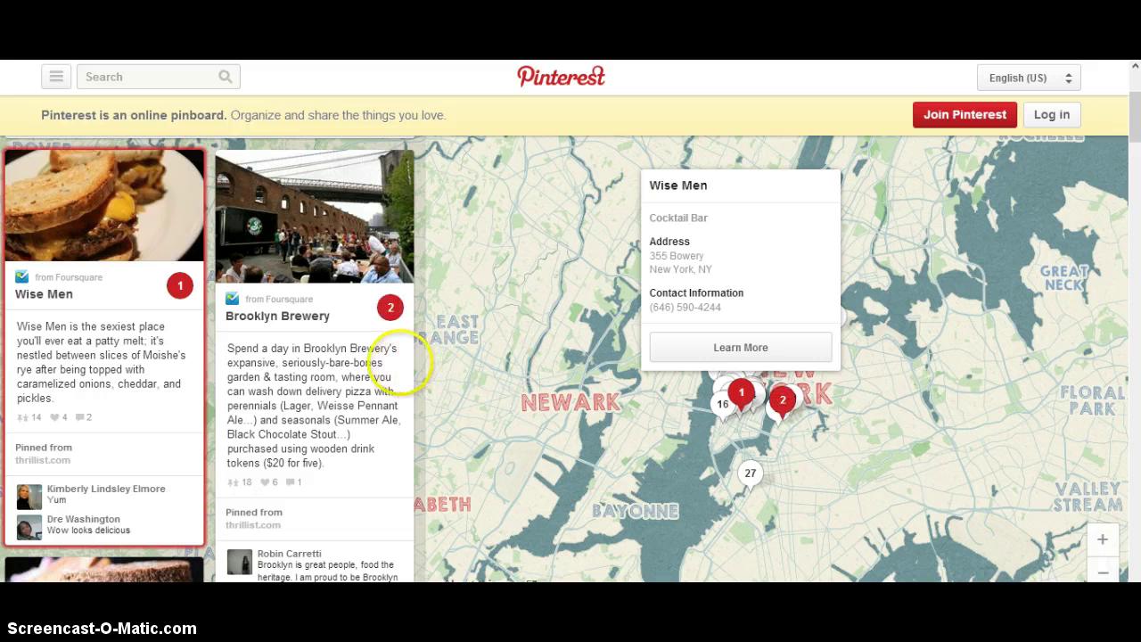
Highlight the example board's title and its full description
scroll(402, 348, "up", 3)
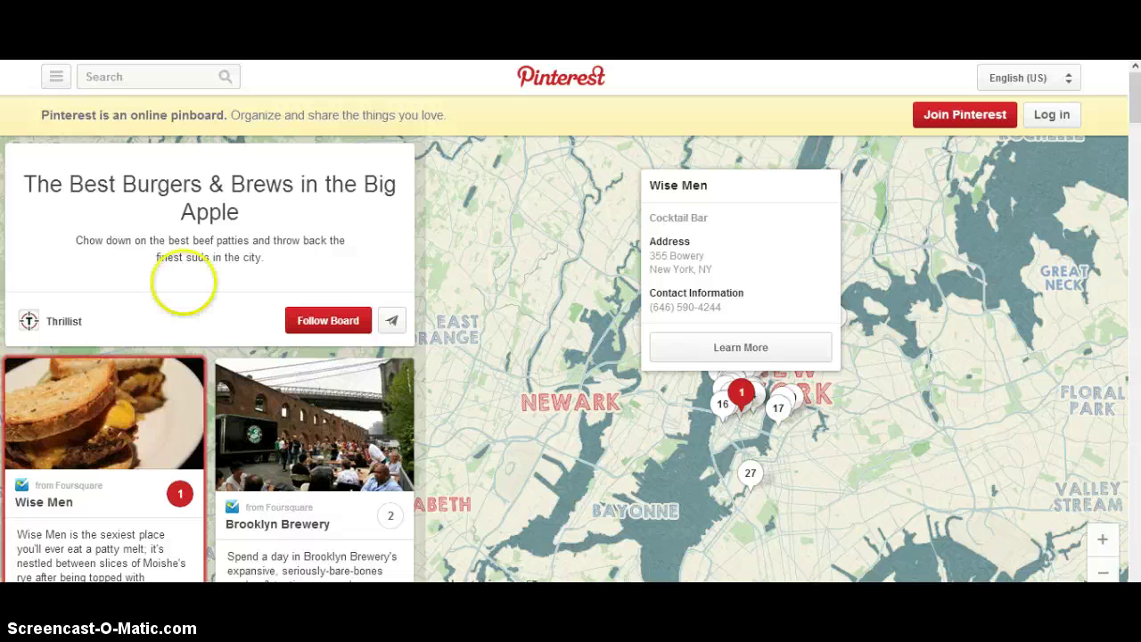
left_click_drag(23, 184, 239, 212)
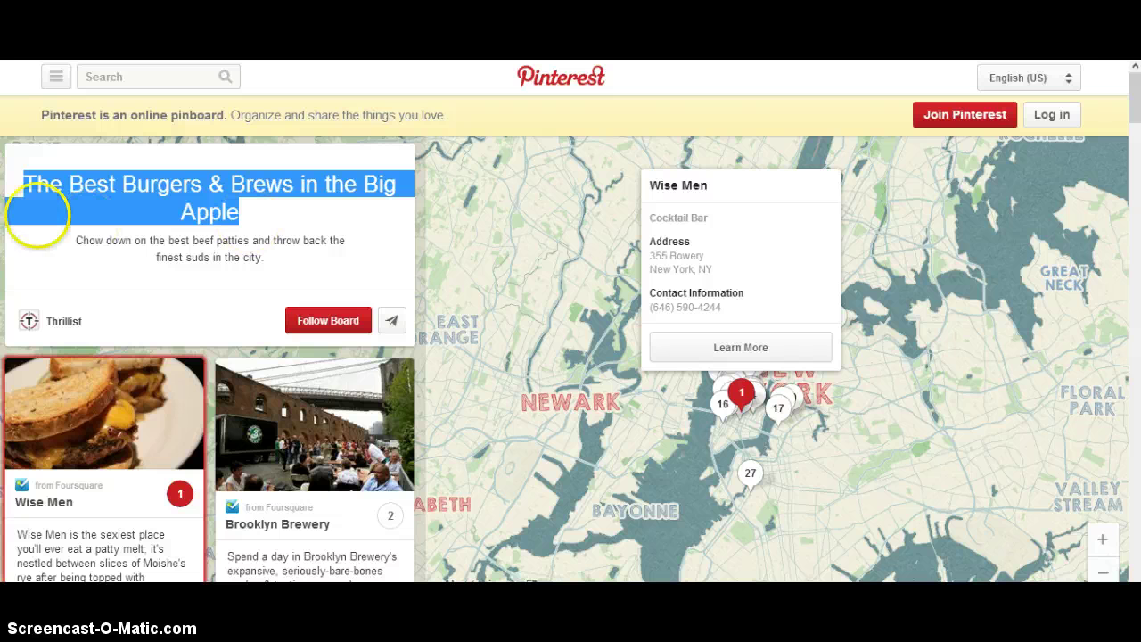
left_click_drag(82, 240, 264, 258)
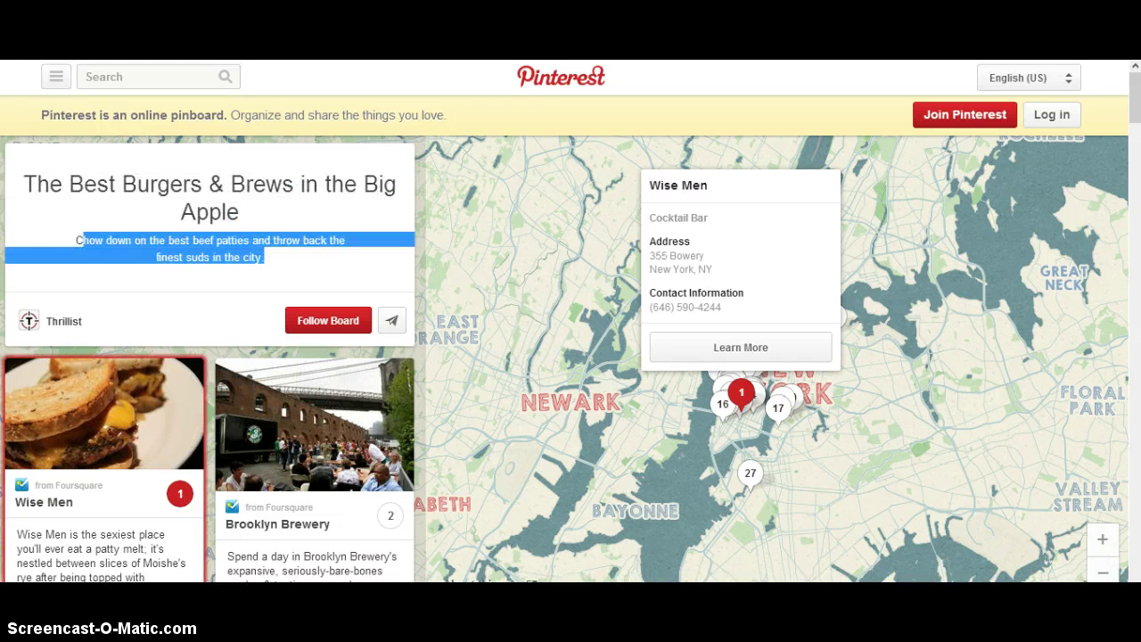
left_click_drag(74, 240, 248, 272)
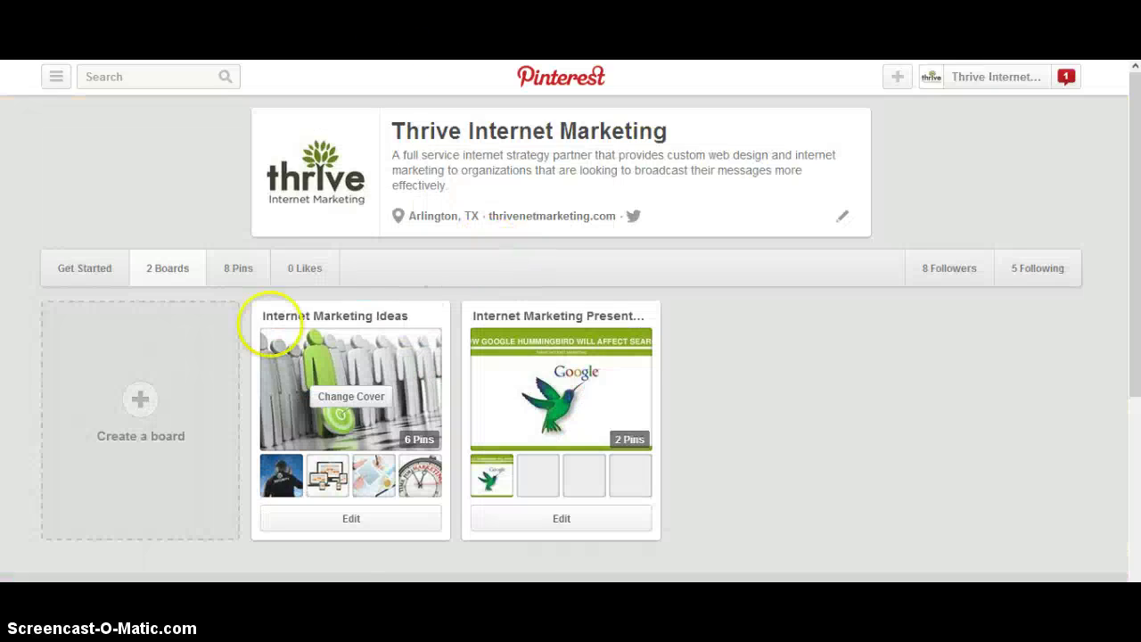
Start a new board named 'Thrive Internet Marketing' with description 'Some great description about my business'
left_click(140, 410)
left_click(565, 223)
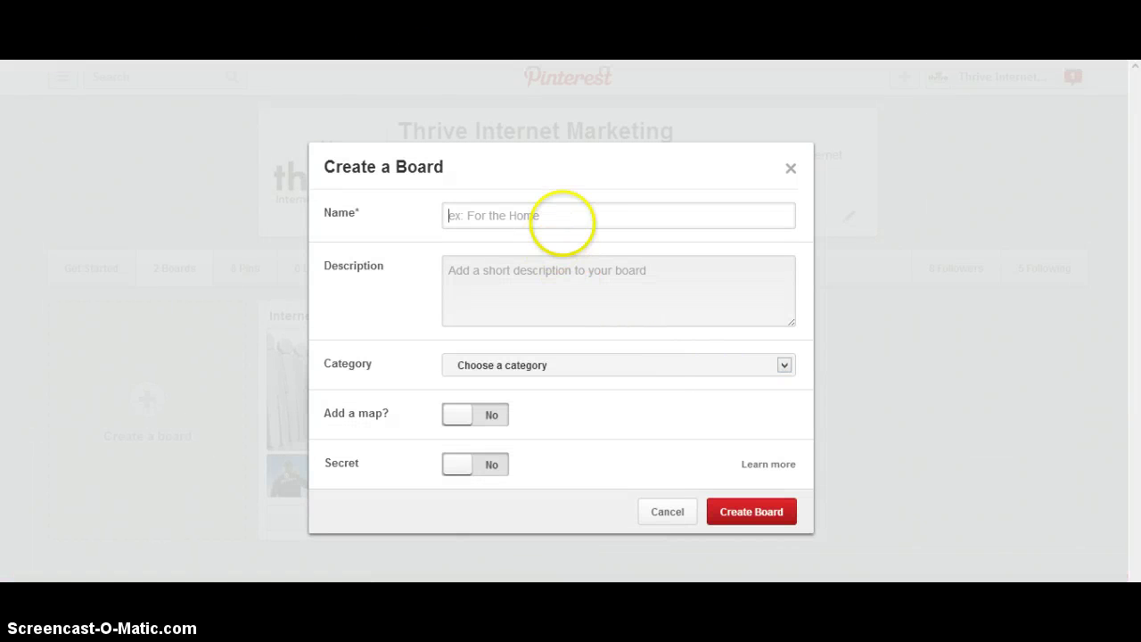
type("Thrive I")
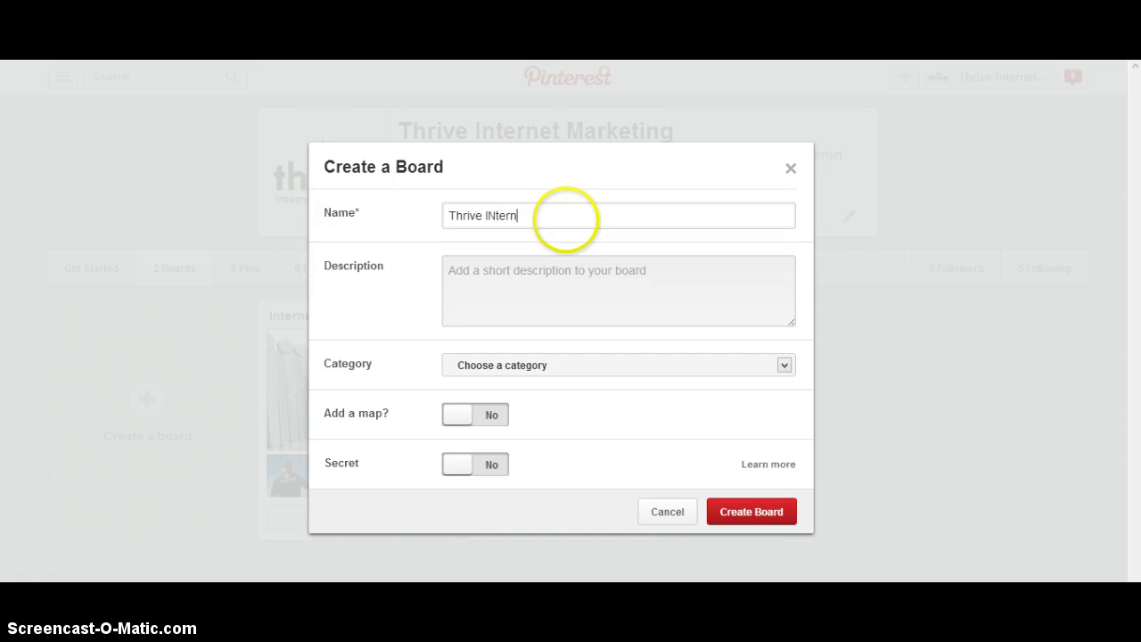
type("nternet Marketing")
key("Tab")
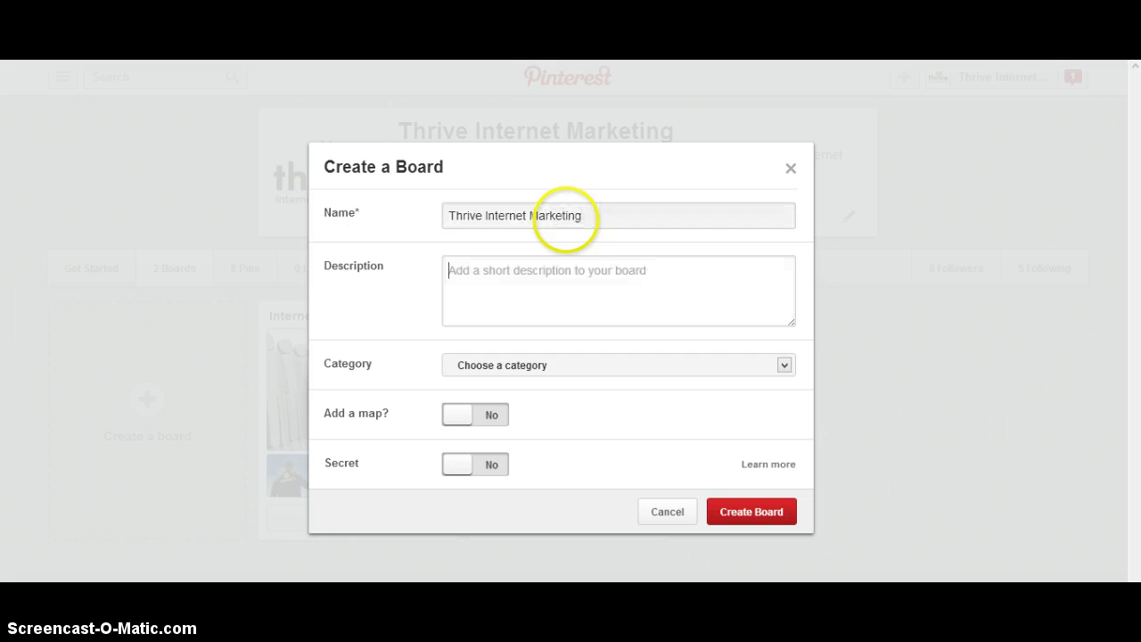
type("Some great description about my business")
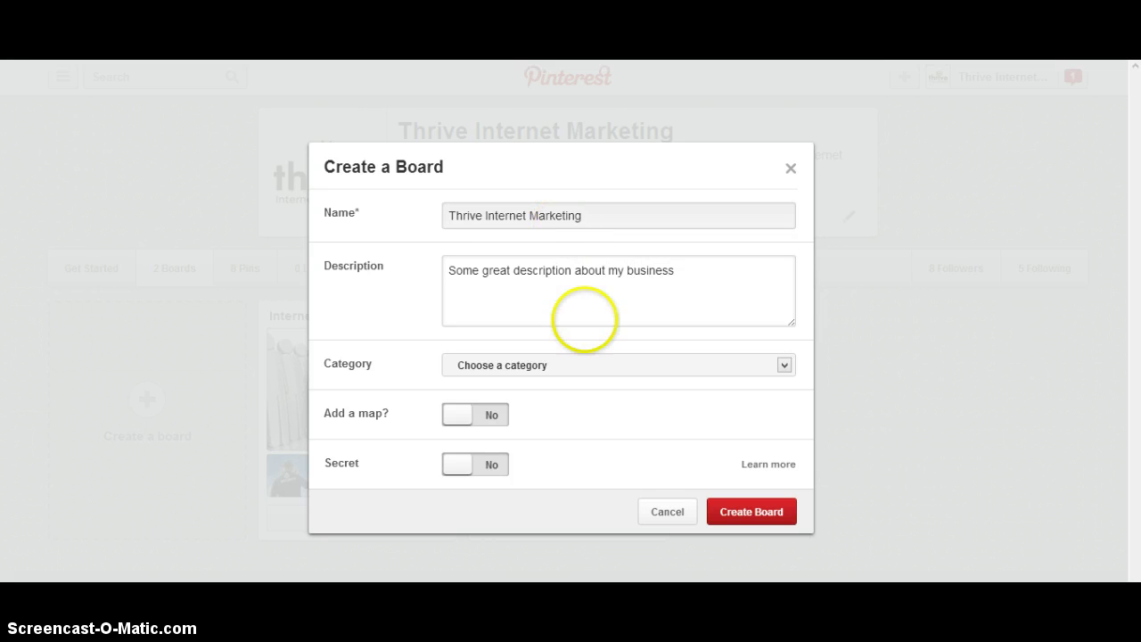
Set the board category to Technology, turn on Add a map, and create it
left_click(562, 368)
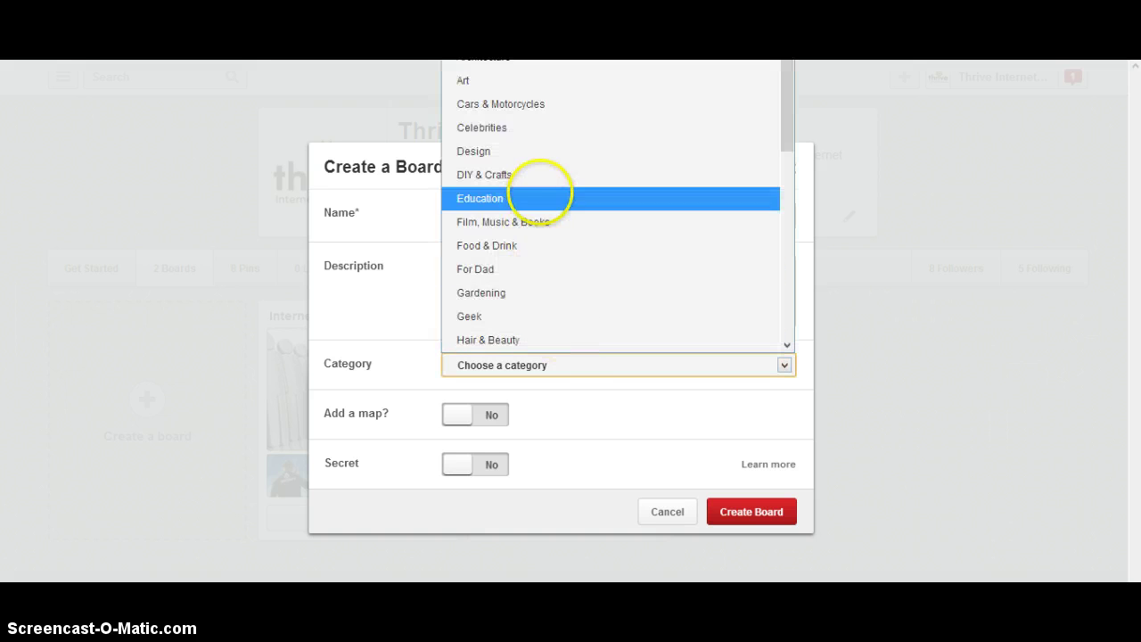
scroll(535, 232, "down", 5)
scroll(546, 267, "down", 1)
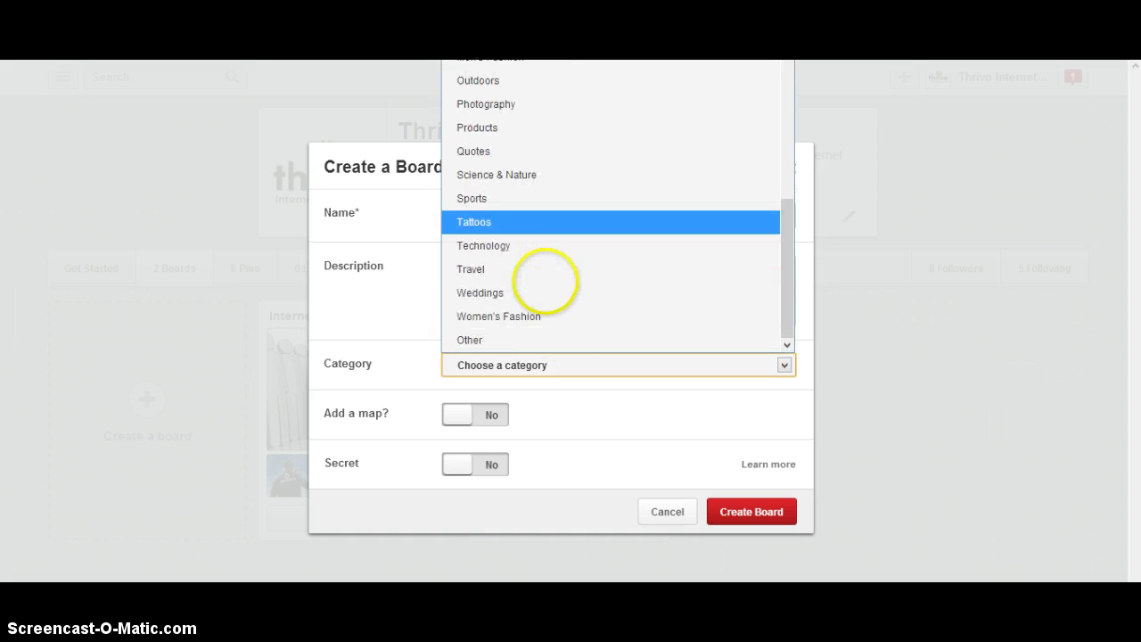
left_click(532, 245)
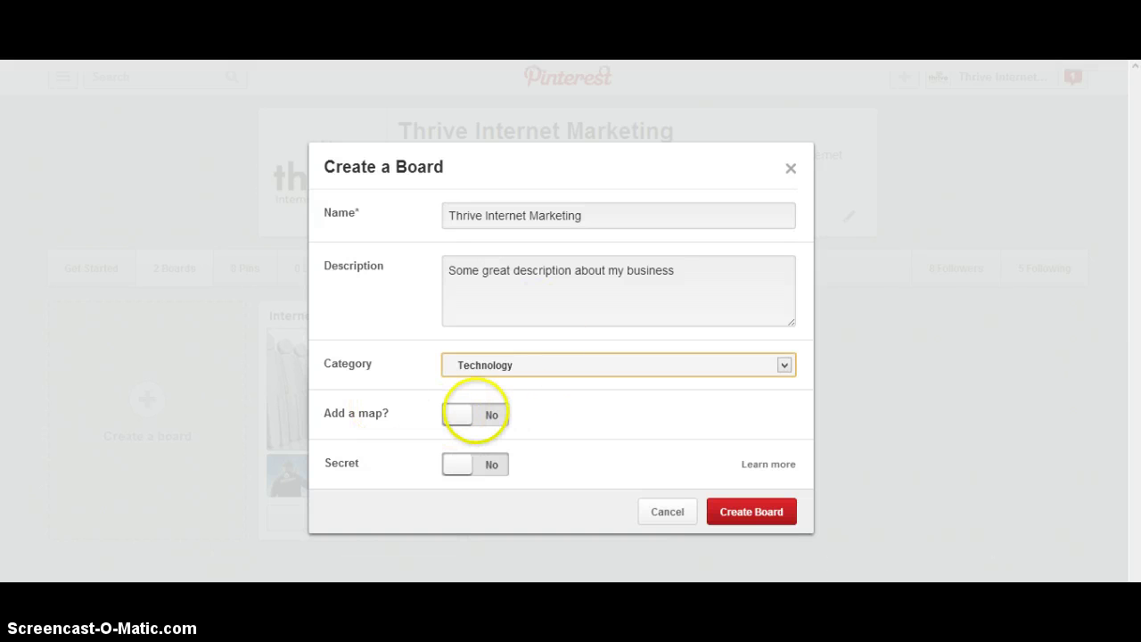
left_click(495, 413)
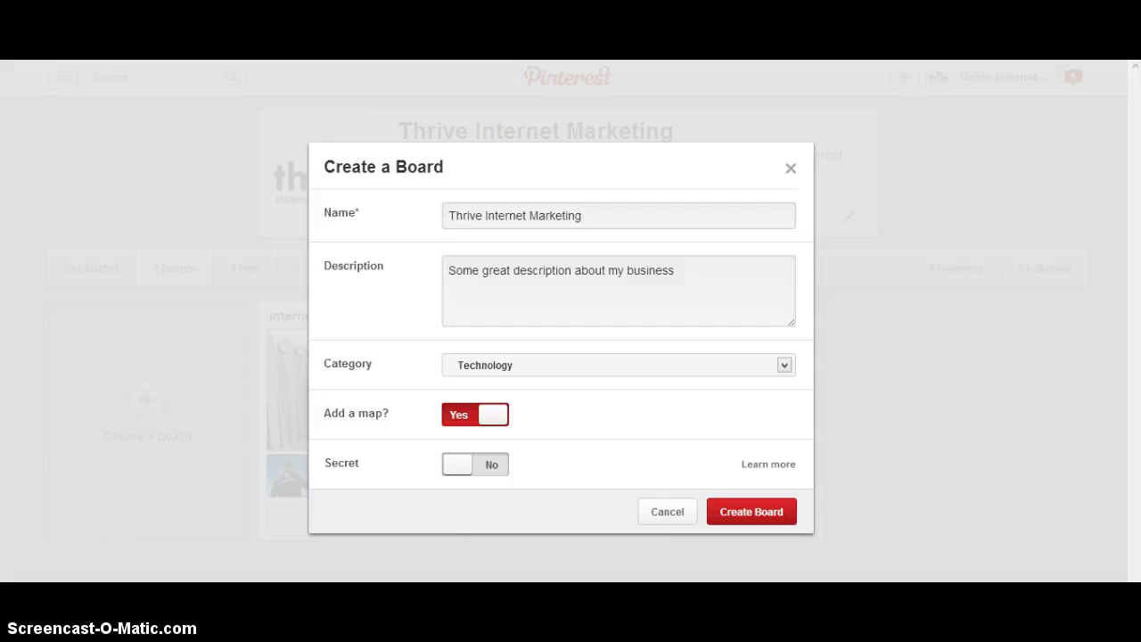
left_click(751, 512)
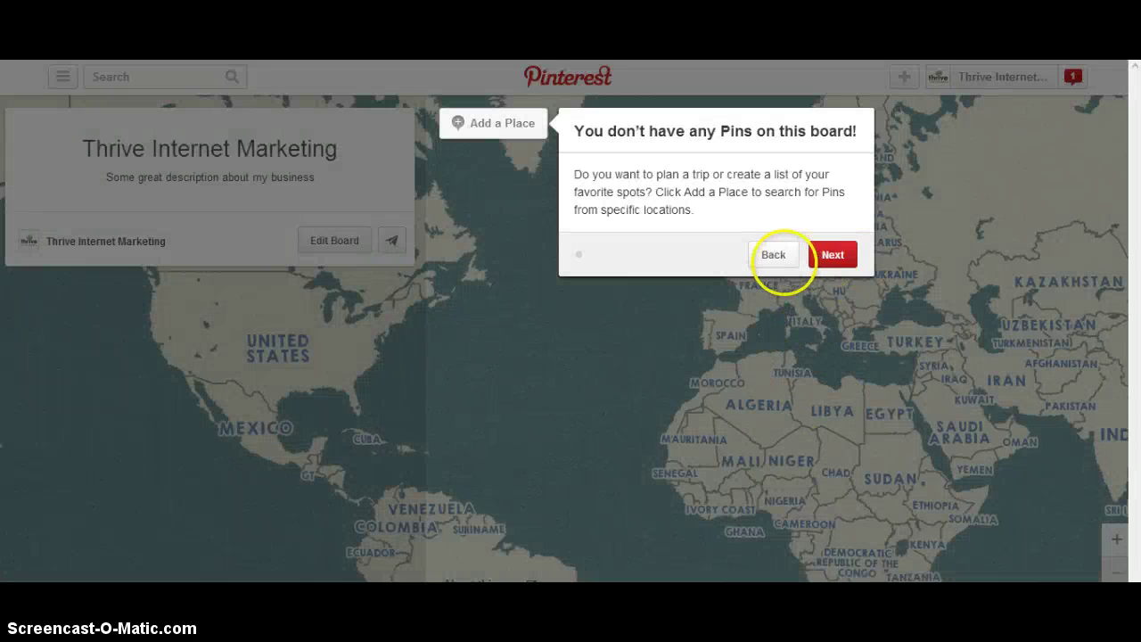
Dismiss the new place board's introductory tour
left_click(833, 255)
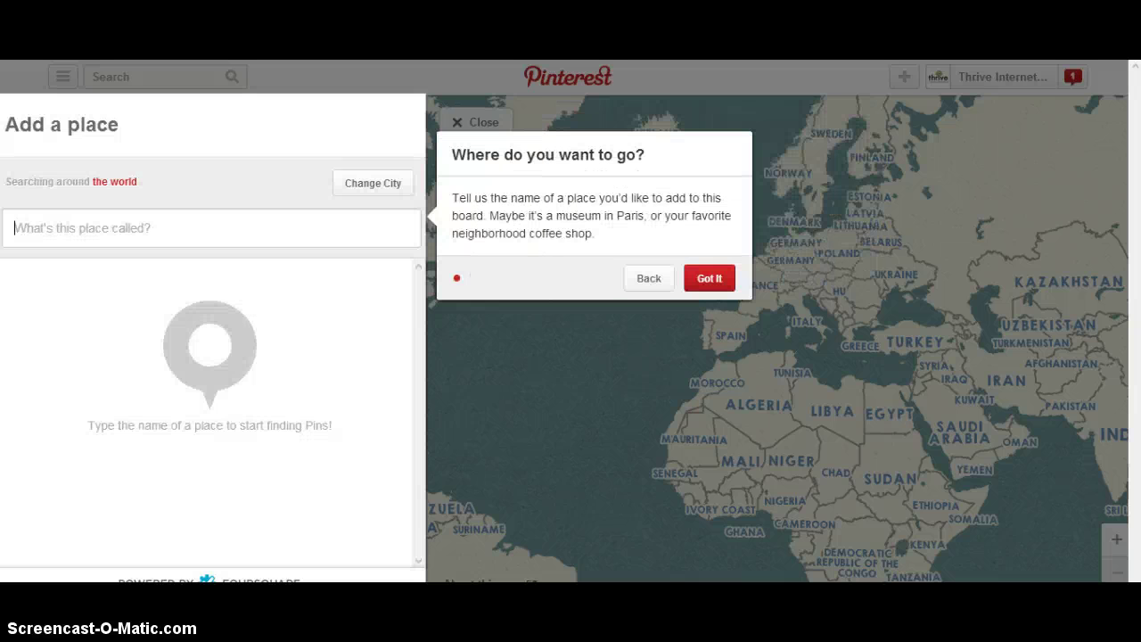
left_click(722, 273)
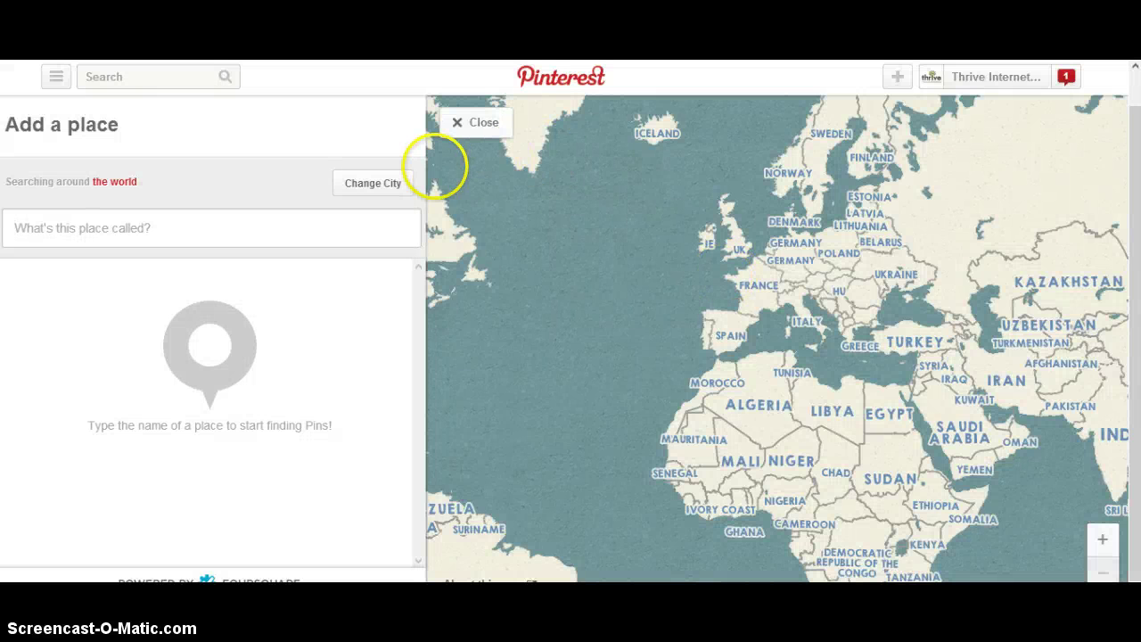
left_click(456, 123)
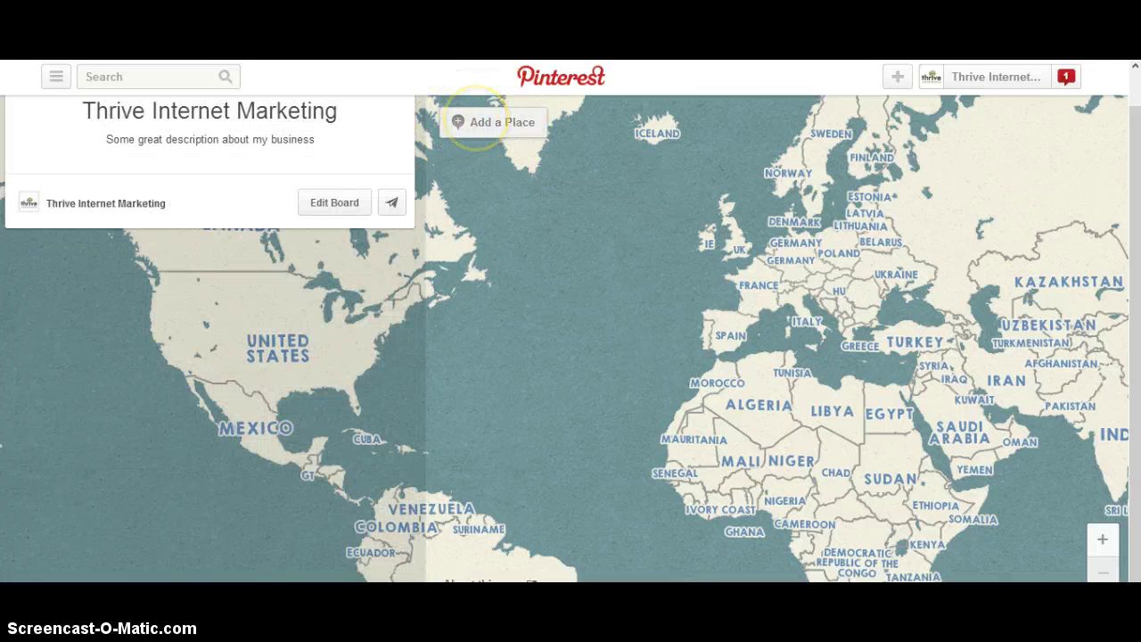
Search 'Thrive Internet Marketing' and map the Arlington, TX result as the board's place
left_click(474, 121)
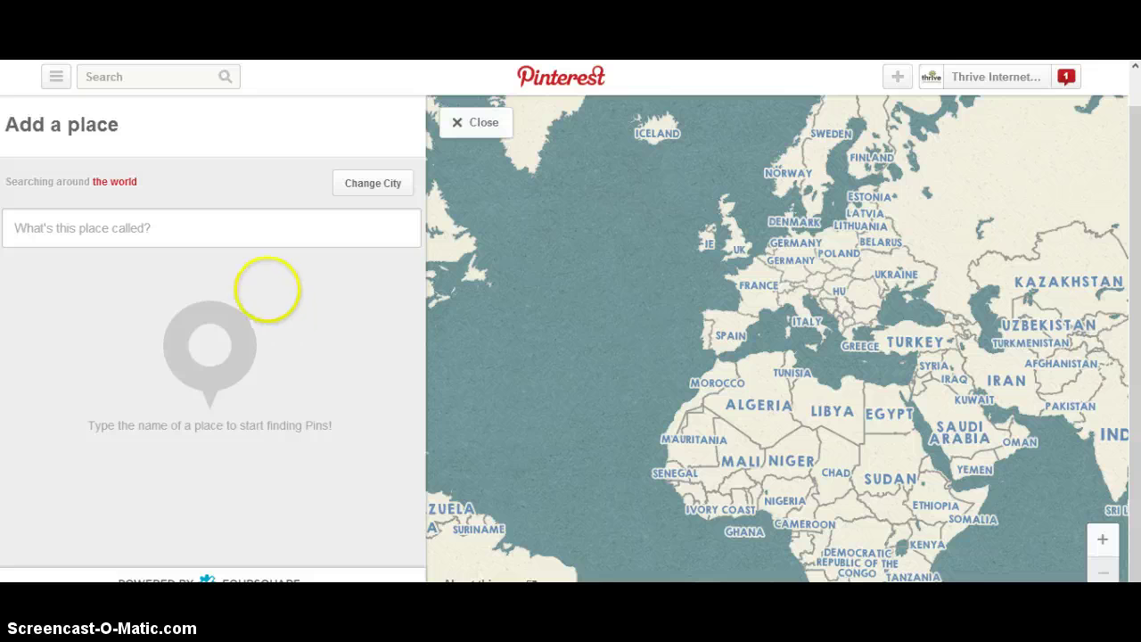
type("Th")
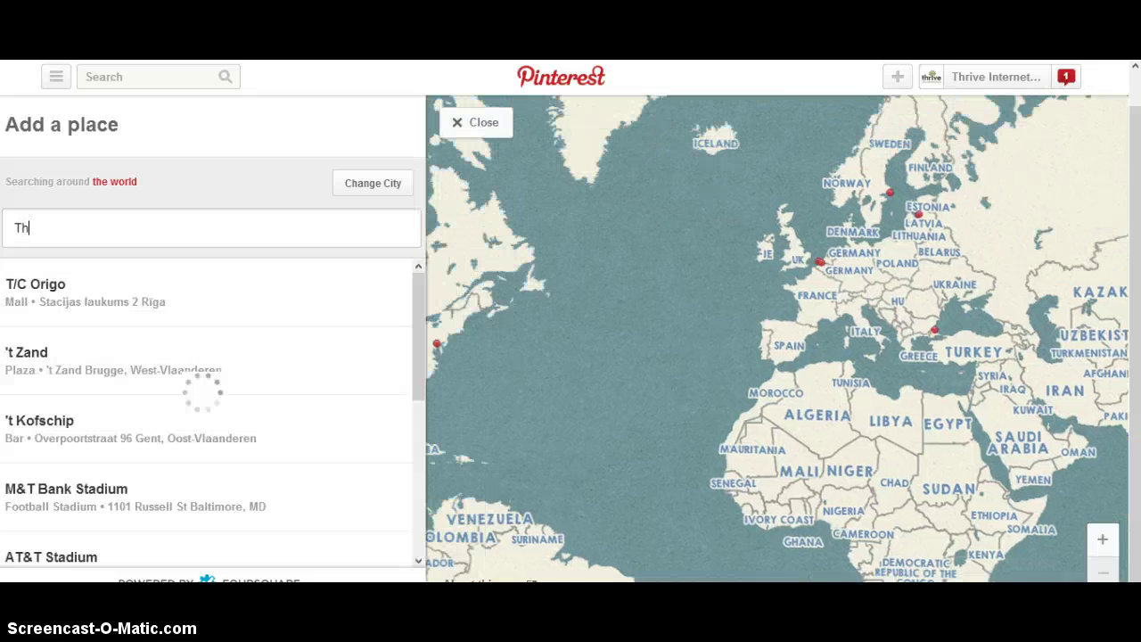
type("rive ")
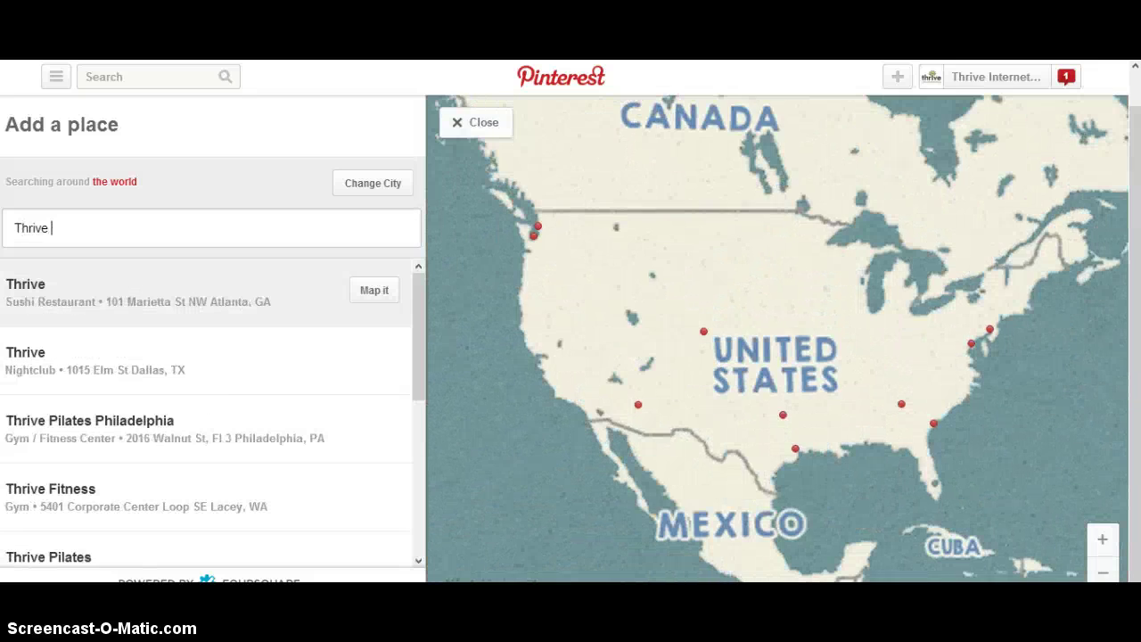
type("Internet Marketing")
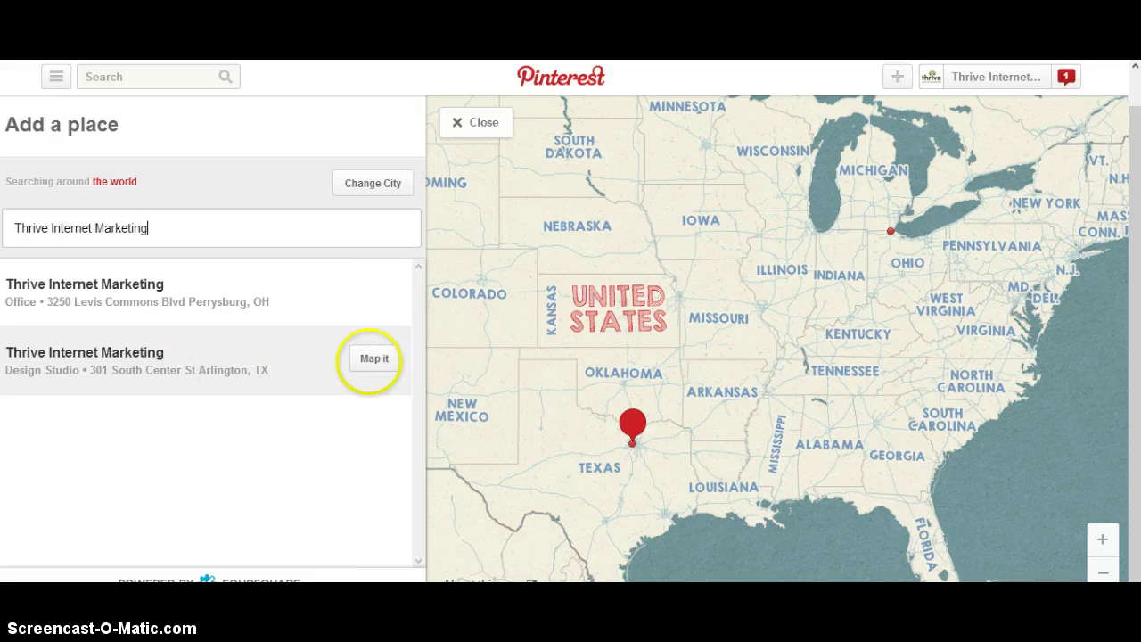
left_click(373, 358)
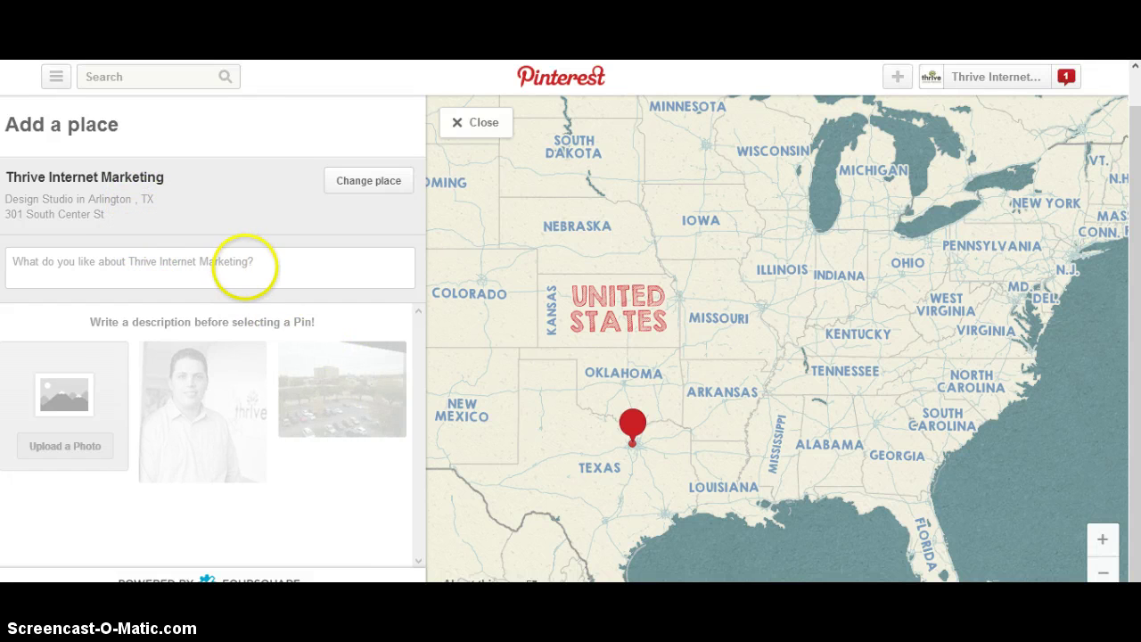
left_click(286, 272)
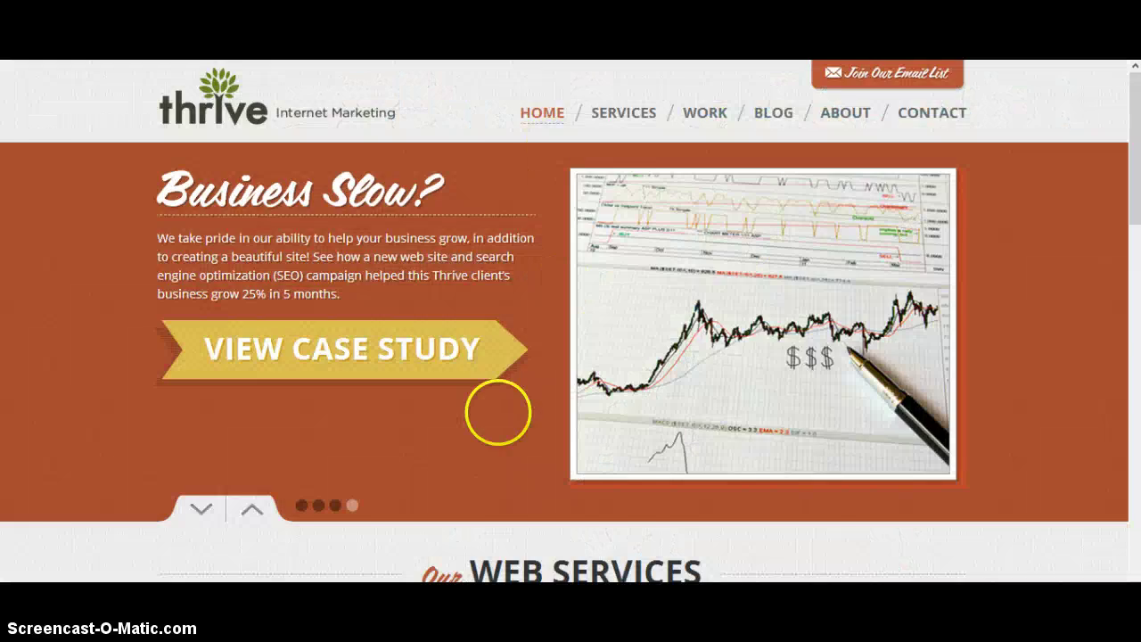
Paste the office address from the Thrive website footer into the place description
scroll(491, 415, "down", 15)
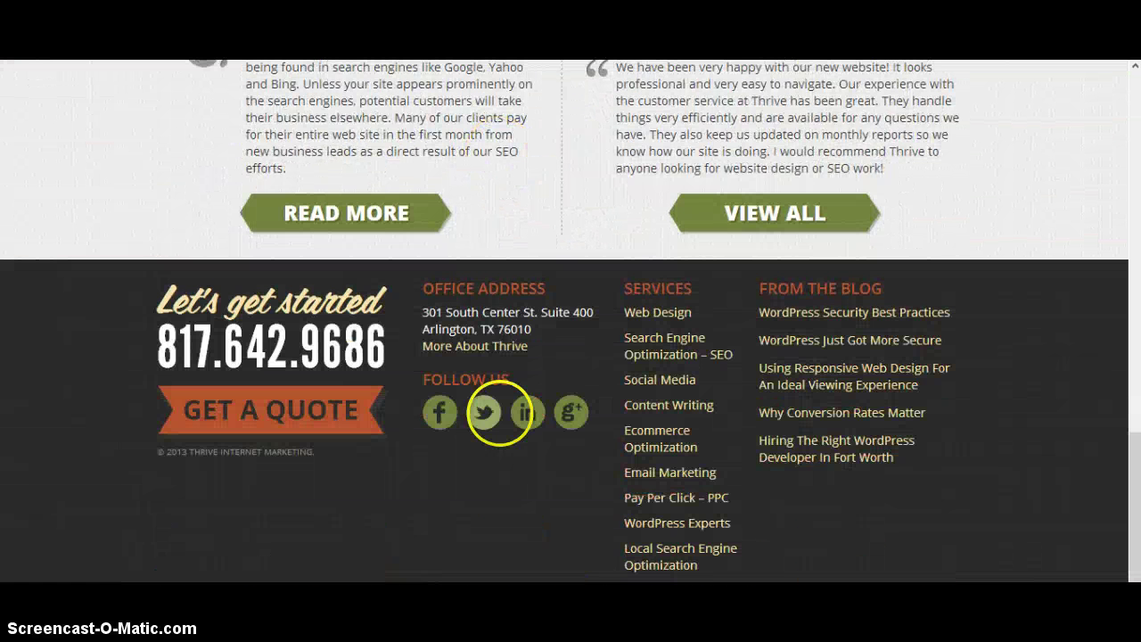
left_click_drag(422, 312, 532, 329)
key("ctrl+c")
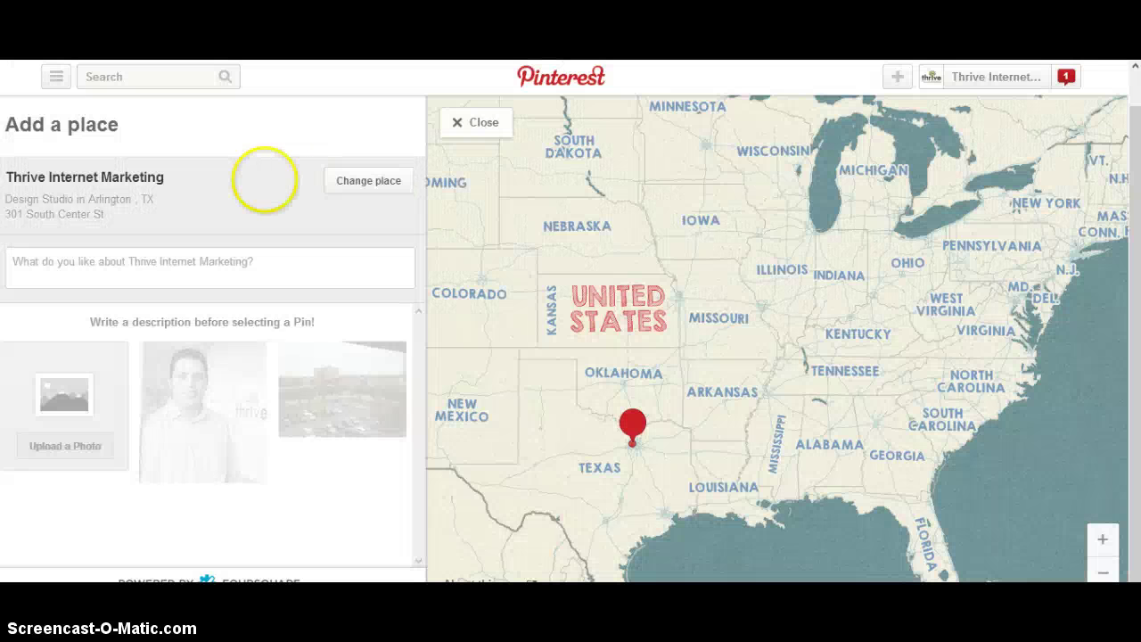
left_click(199, 263)
key("ctrl+v")
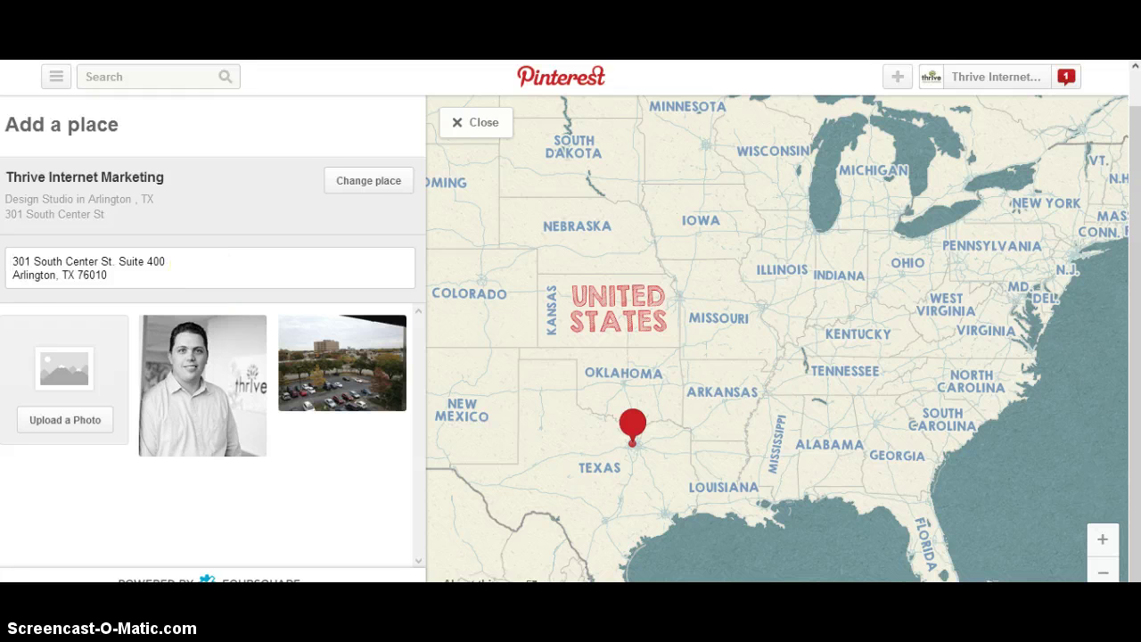
Add 'A great WordPress development company in Arlington.' and 'Thrive Internet Market' lines above the address
key("Return")
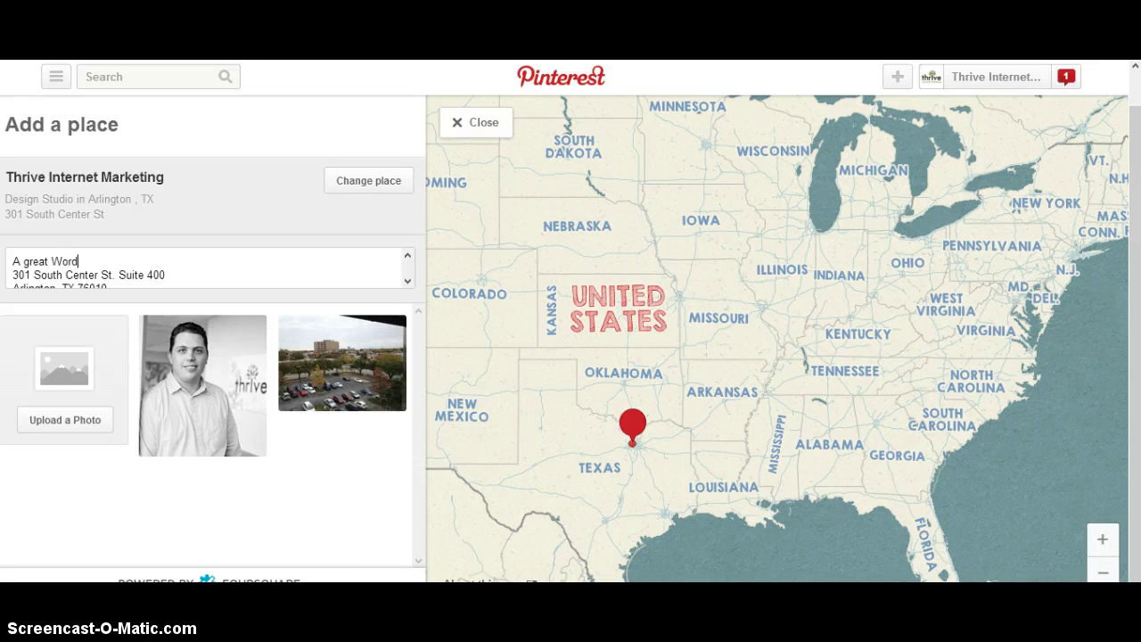
type("A great WordPress development compan")
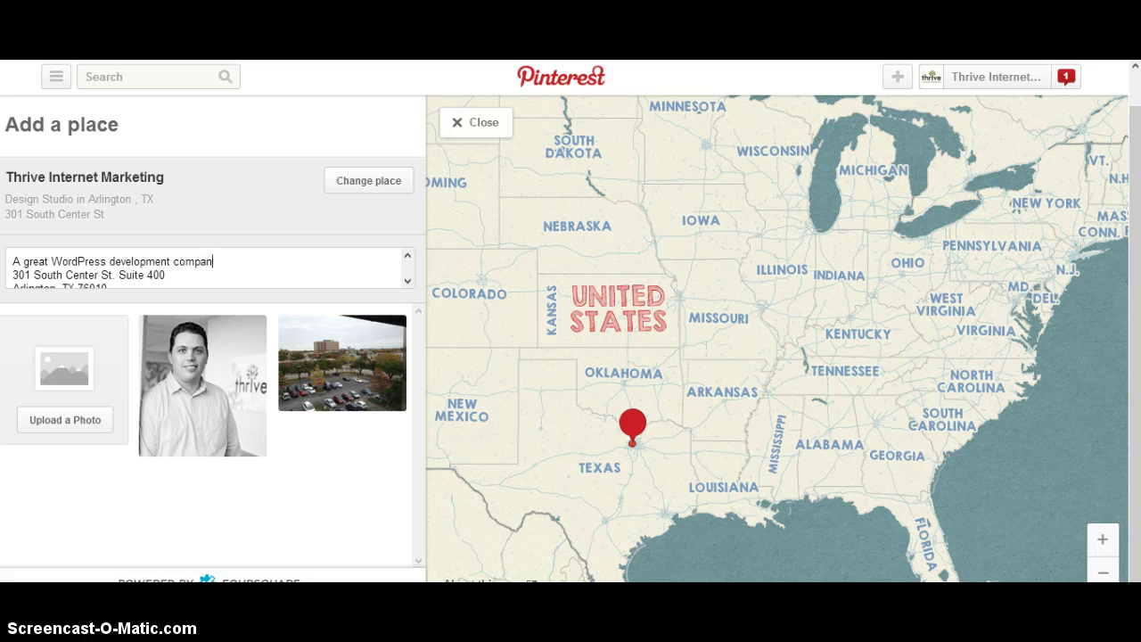
type("y in Arlington.")
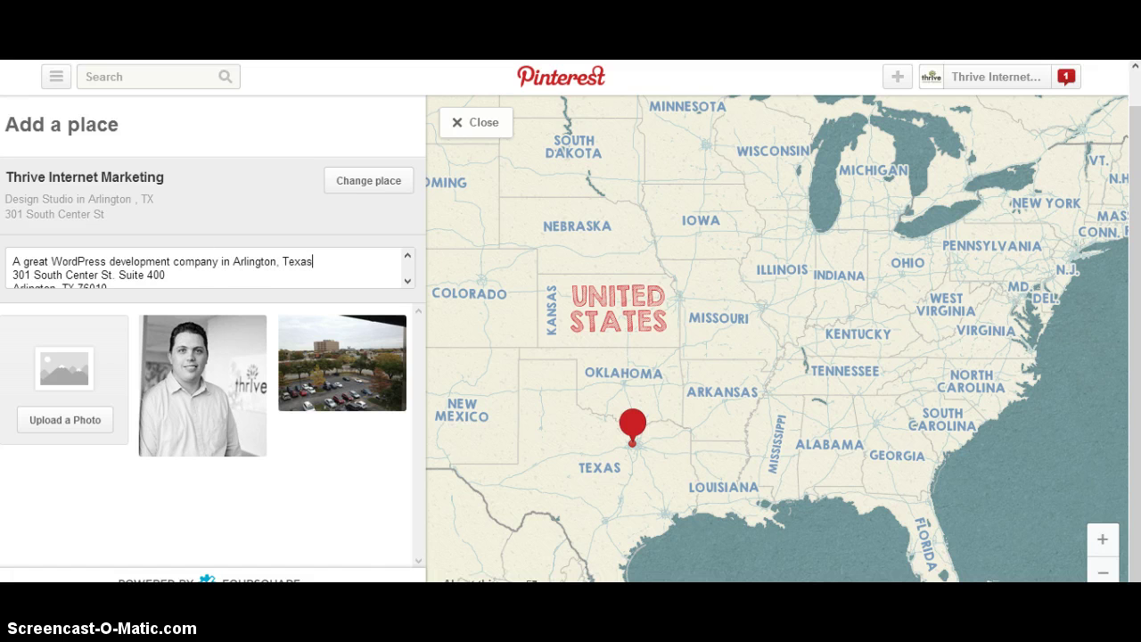
key("Return")
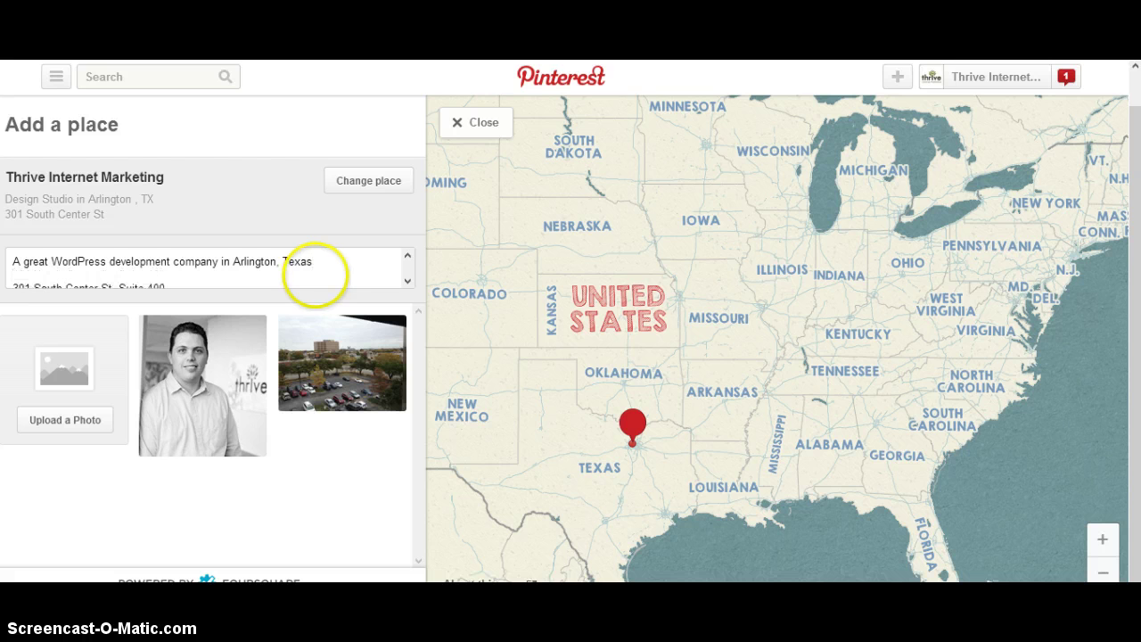
key("Return")
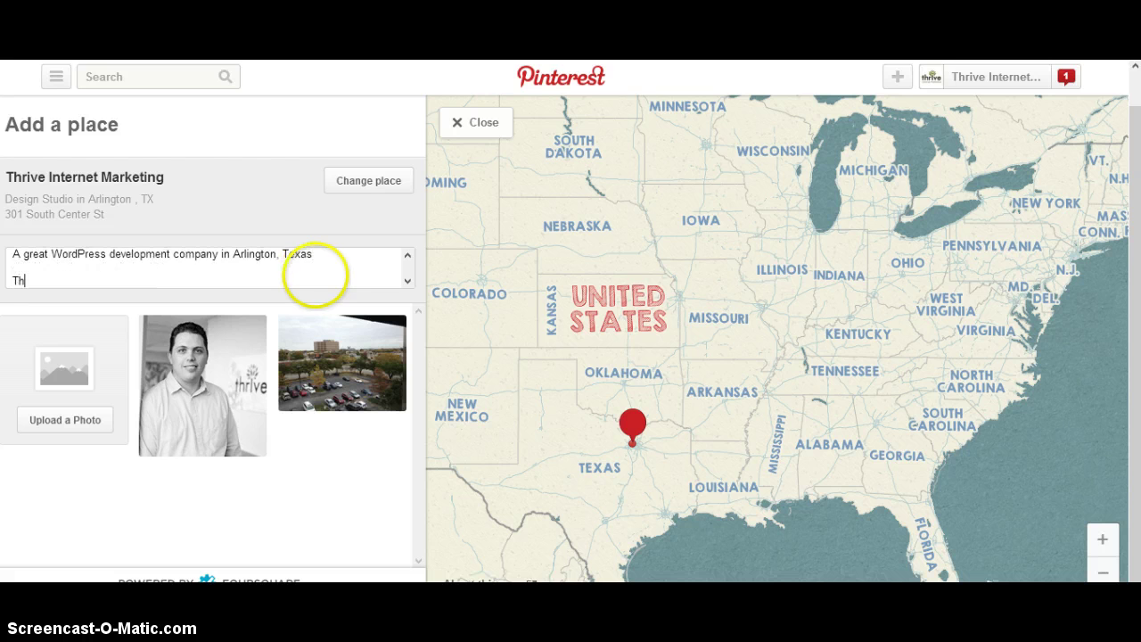
type("Thrive Internet Marketing")
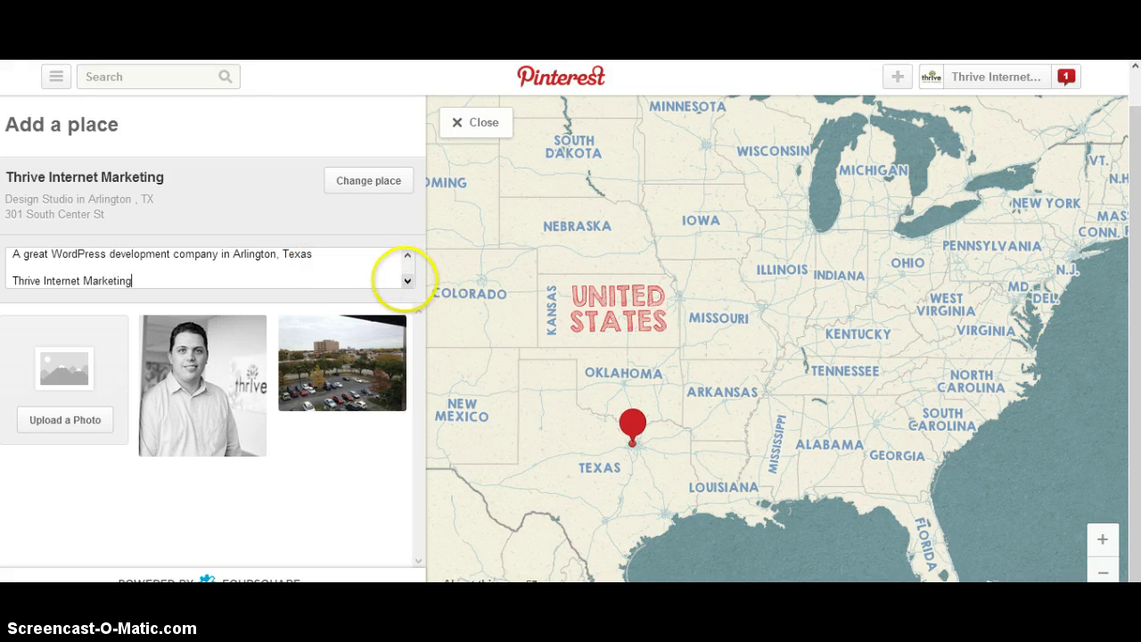
left_click(407, 280)
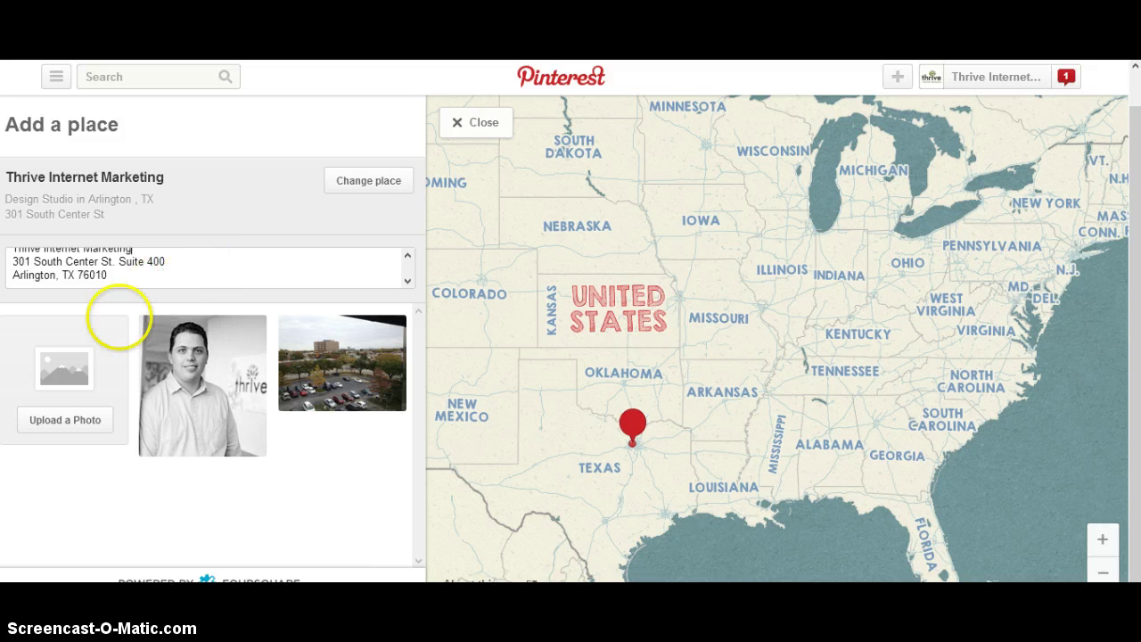
mouse_move(350, 378)
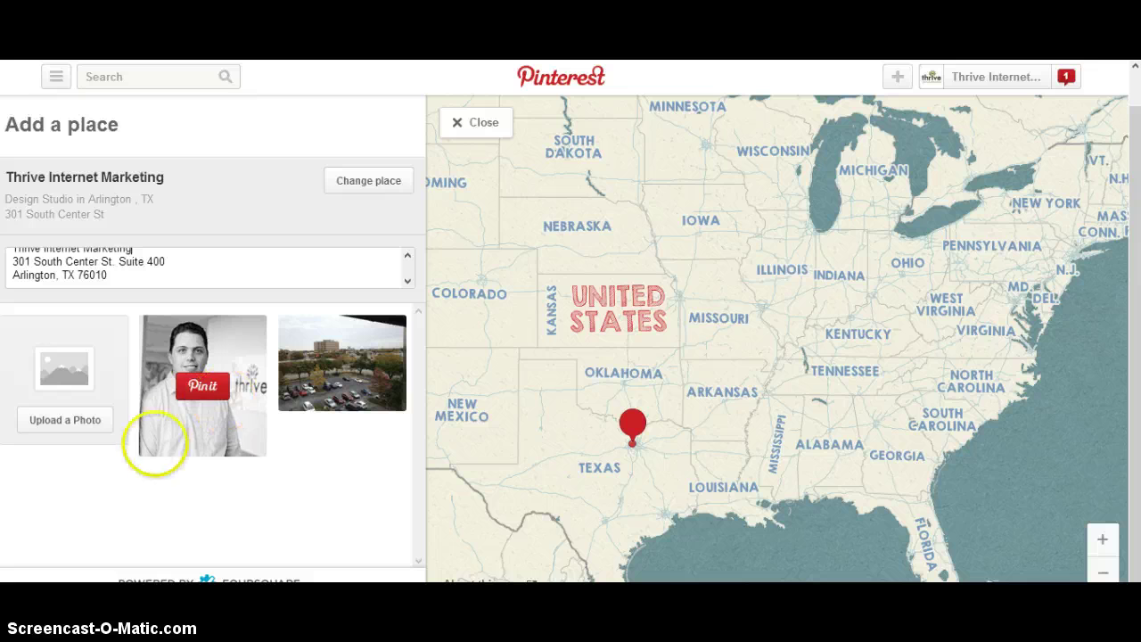
Pin the portrait photo to the place and view its Texas map marker details
left_click(201, 401)
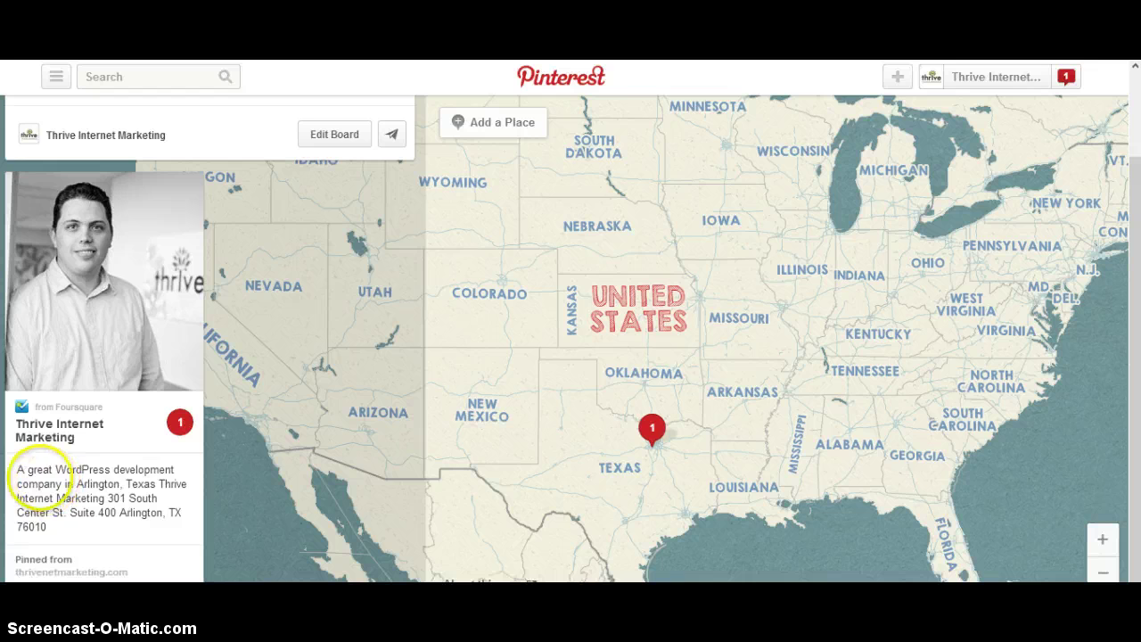
left_click_drag(16, 469, 157, 484)
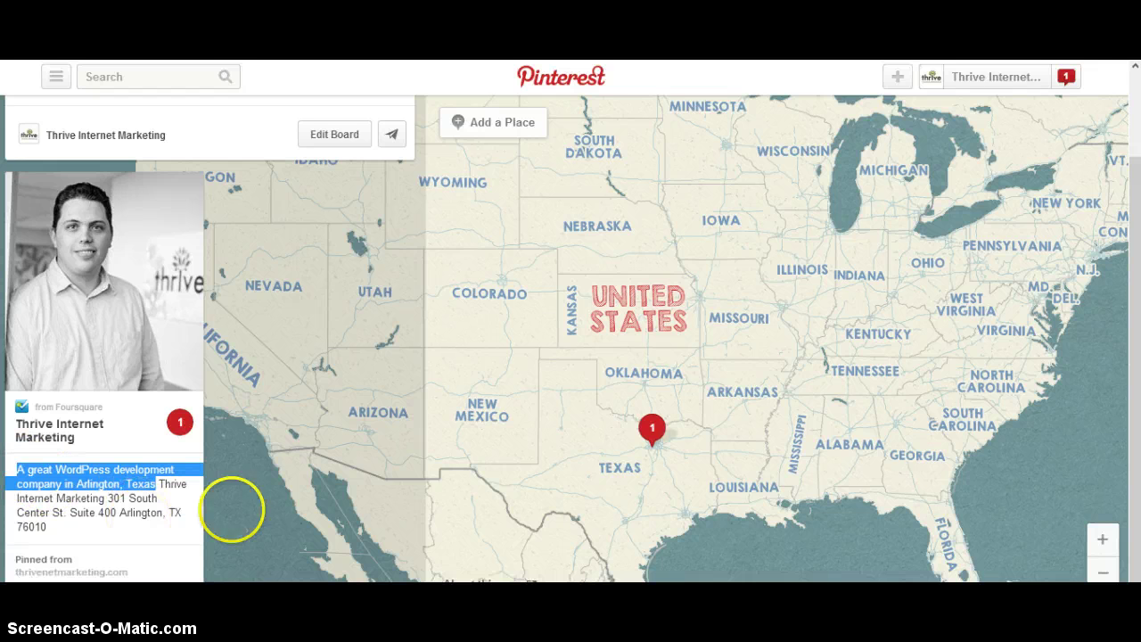
left_click(652, 429)
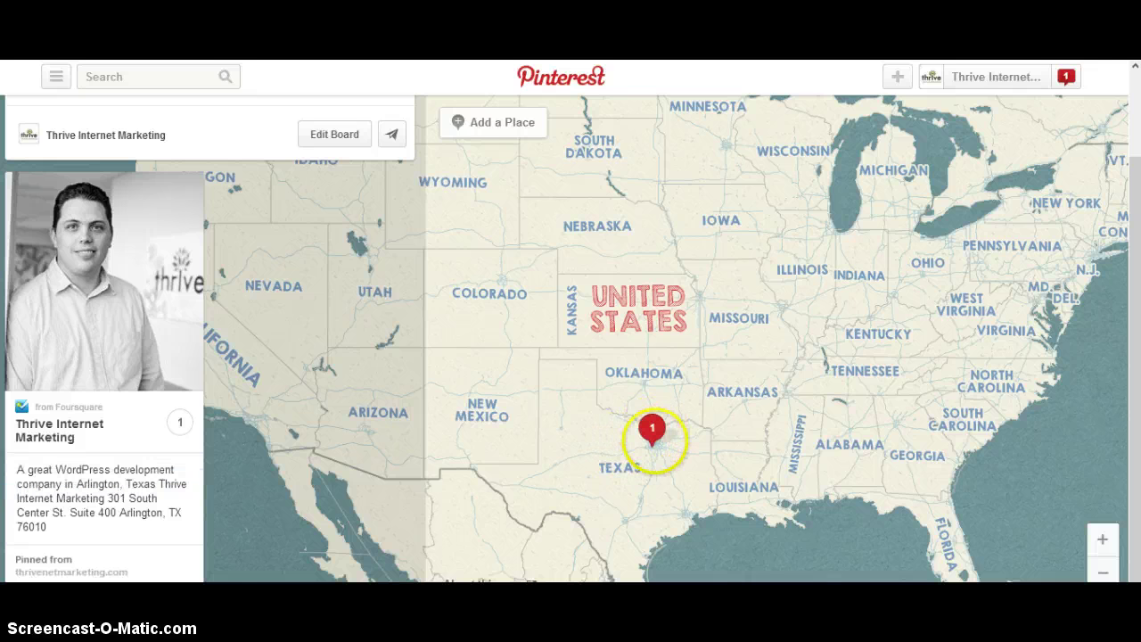